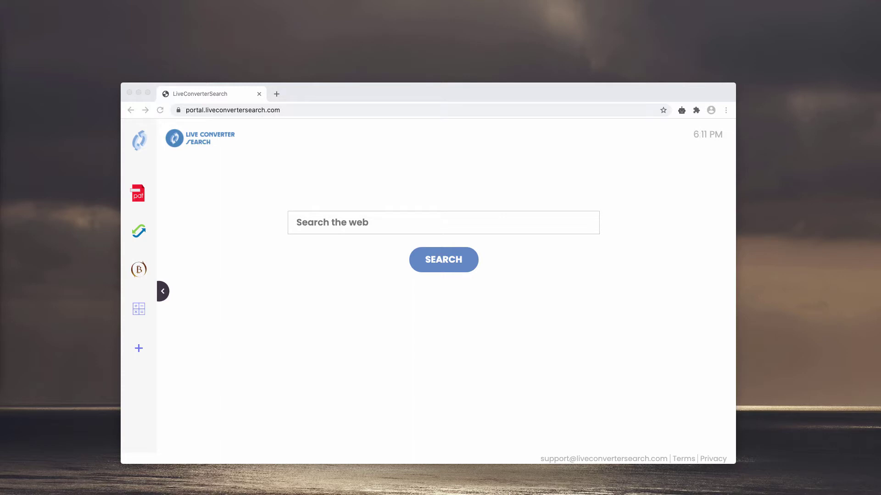
- Search the web for 'virus' from the start page, then close the Yahoo results tab
click(377, 94)
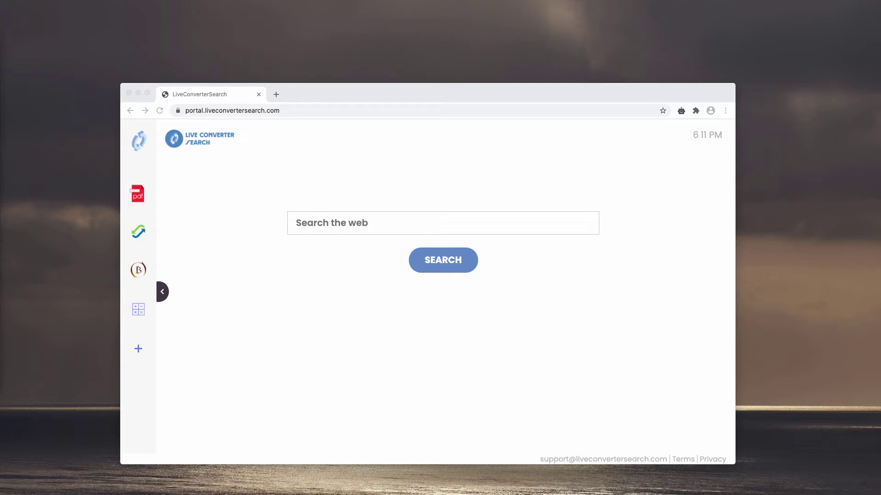
click(523, 94)
click(357, 224)
text(virus)
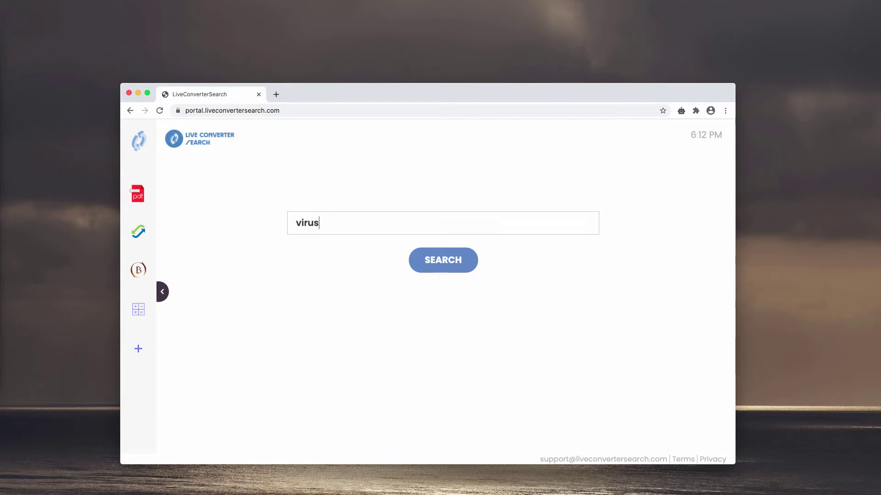
key(Return)
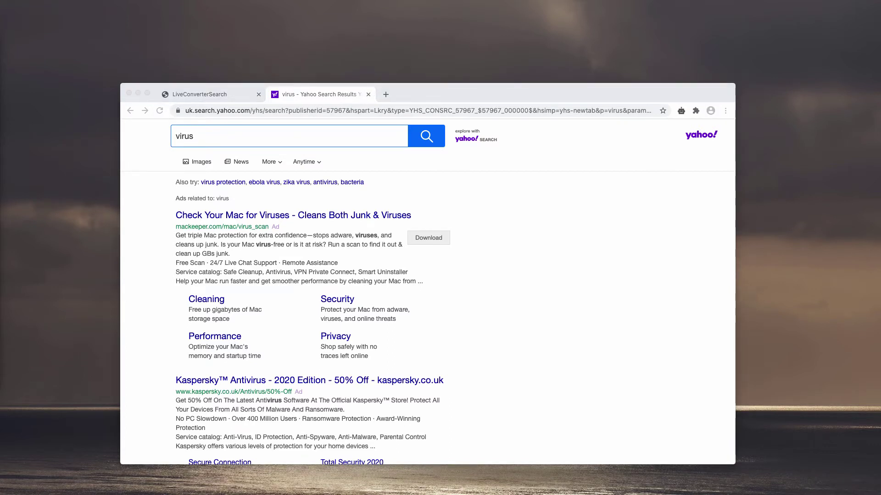
drag(428, 95, 429, 98)
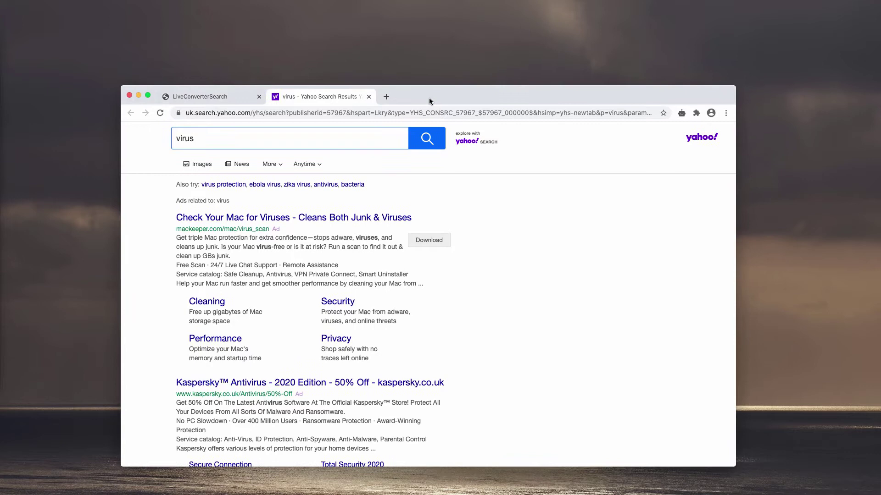
click(369, 97)
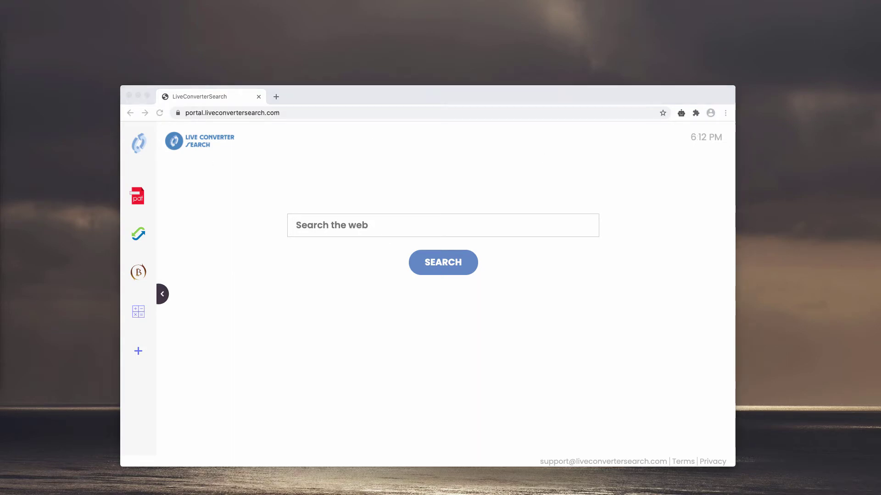
- Open Chrome's Extensions page from More Tools in the main menu
click(725, 113)
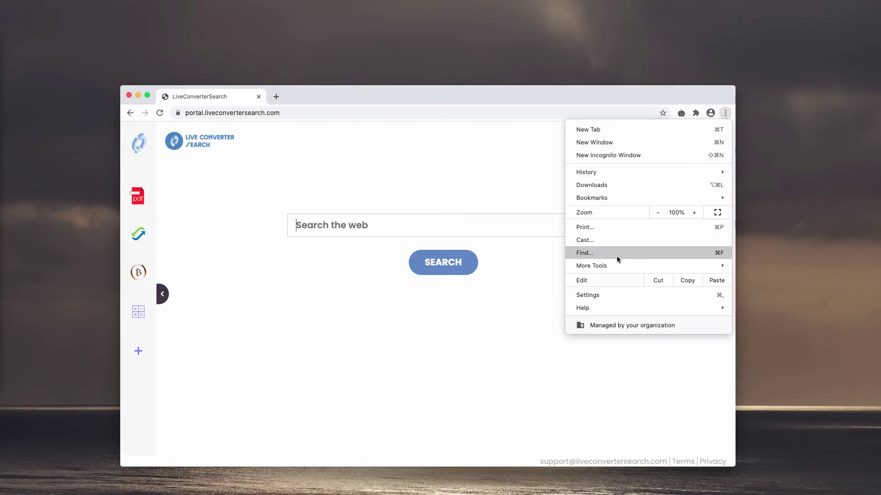
mouse_move(615, 266)
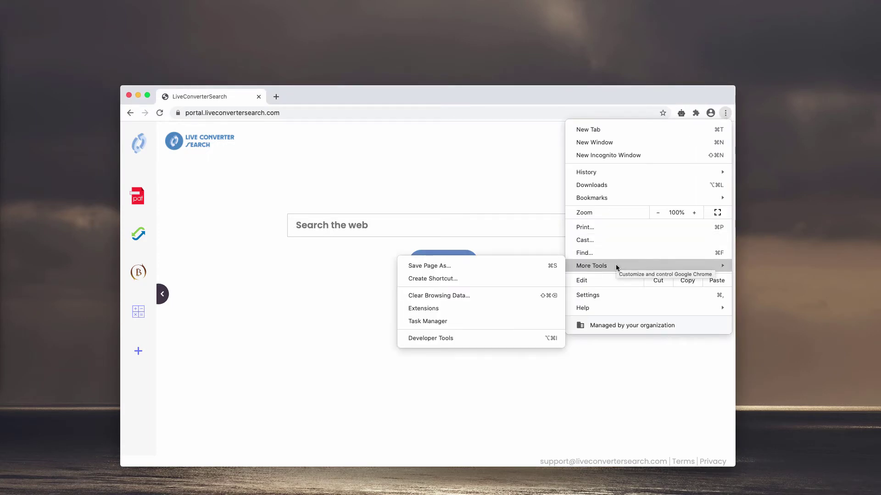
click(421, 309)
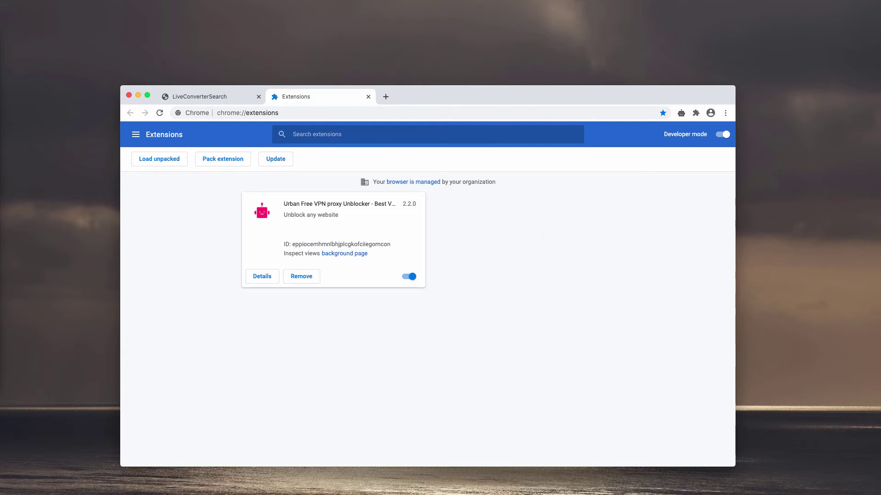
- Open a Finder window on the Applications folder and scroll through the installed apps
click(138, 477)
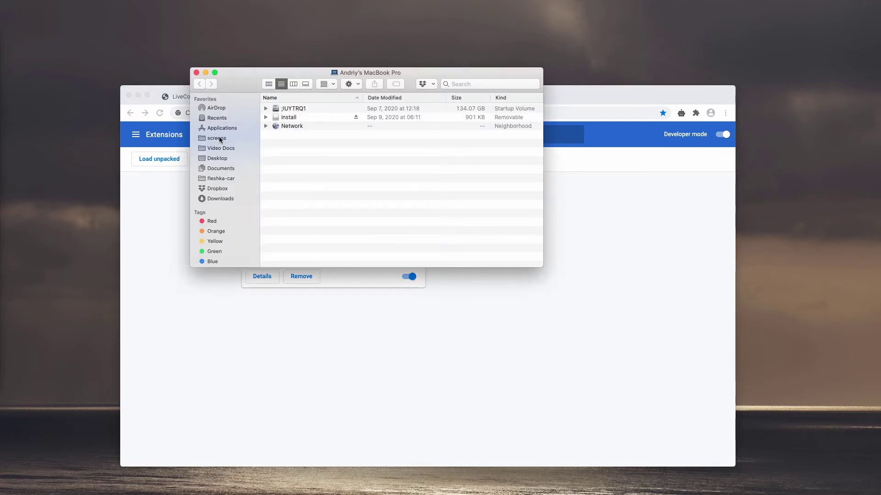
click(230, 131)
scroll(298, 202, down, 5)
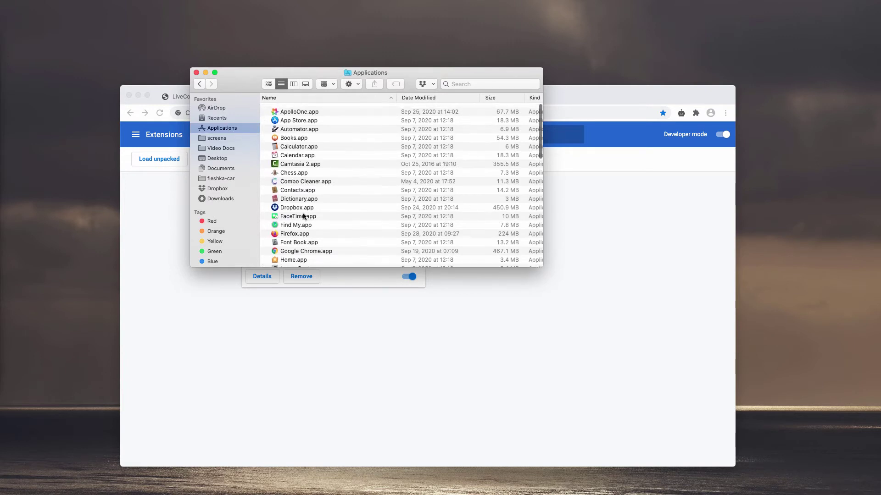
scroll(303, 196, down, 10)
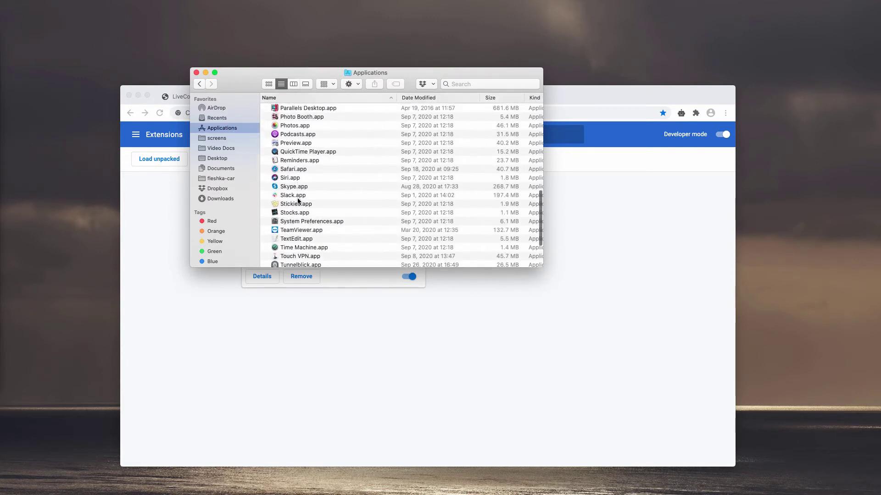
scroll(311, 194, down, 5)
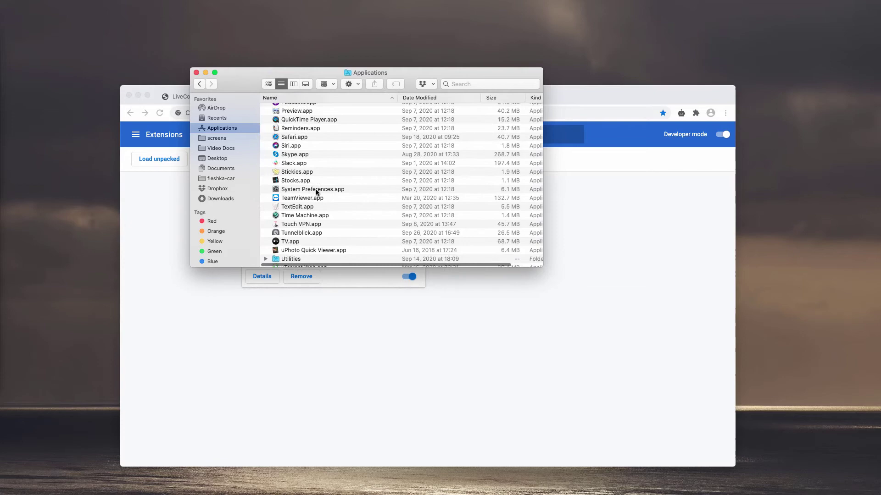
scroll(316, 193, up, 6)
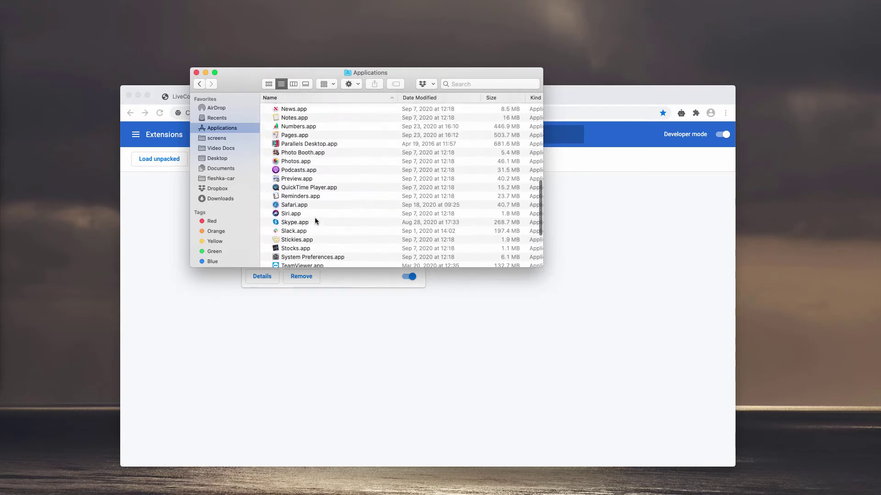
scroll(315, 222, up, 10)
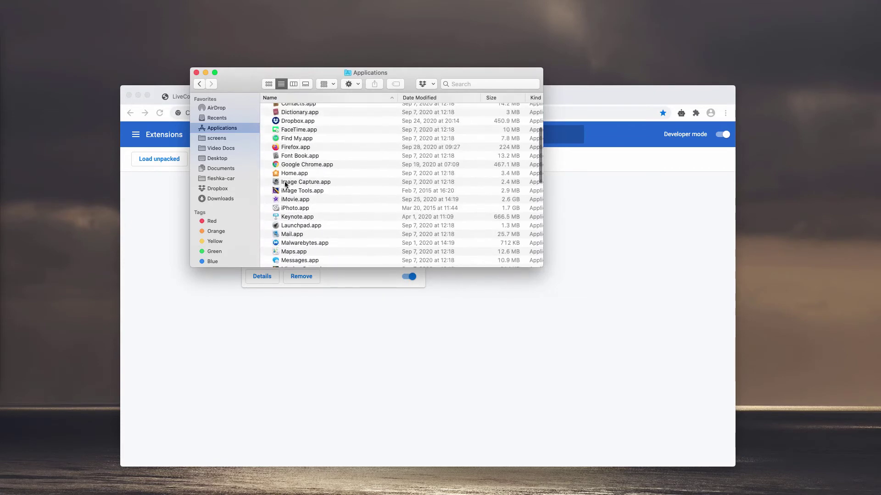
scroll(337, 216, up, 2)
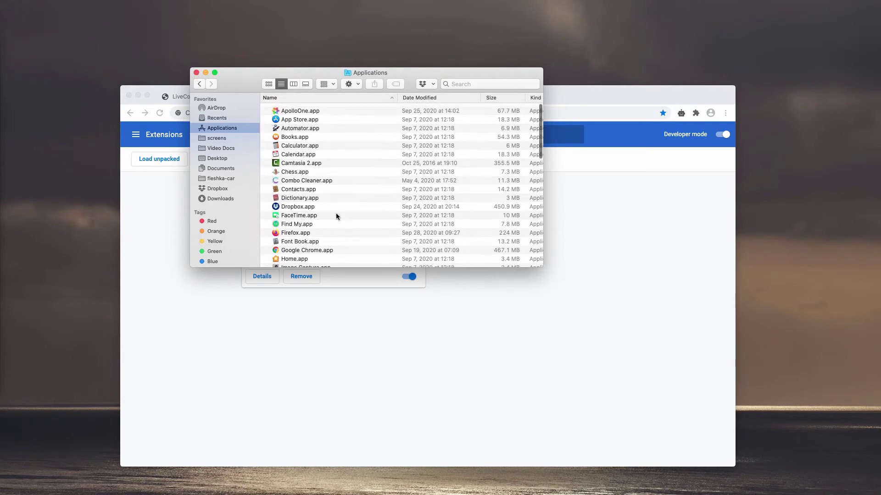
scroll(296, 193, right, 2)
- Move the Finder window aside to uncover the Extensions page, and select Contacts.app
drag(428, 76, 498, 207)
scroll(447, 283, right, 1)
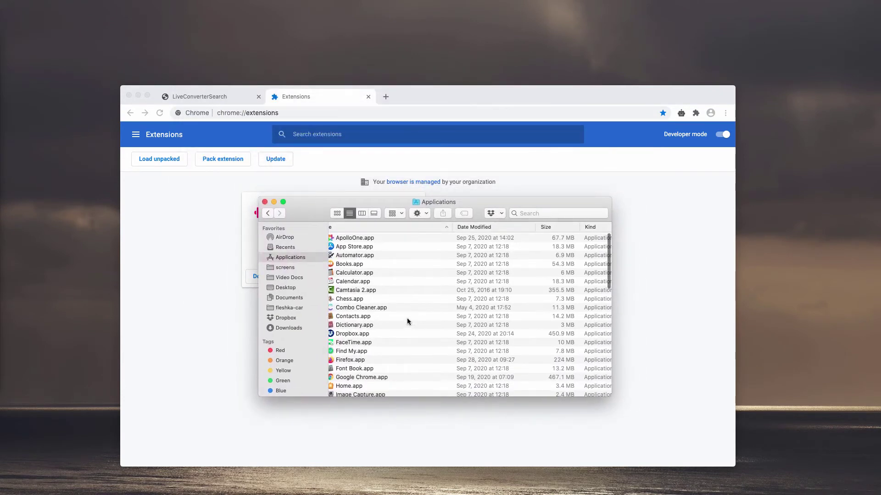
click(386, 316)
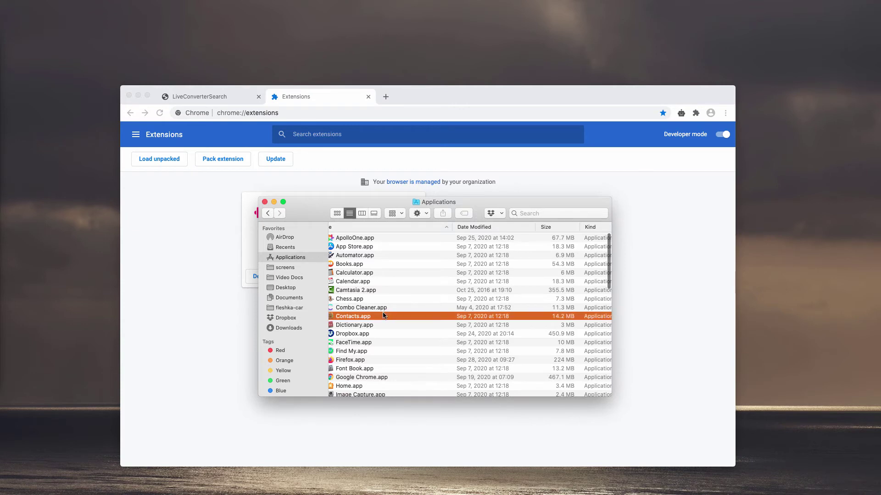
- Close Finder and load the Combo Cleaner website from a pasted address
click(264, 202)
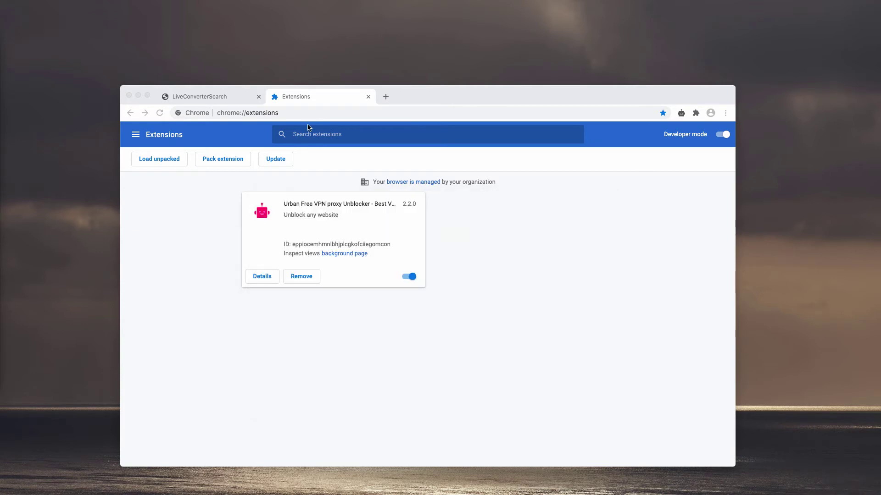
click(309, 114)
text(combocleaner.com)
key(Return)
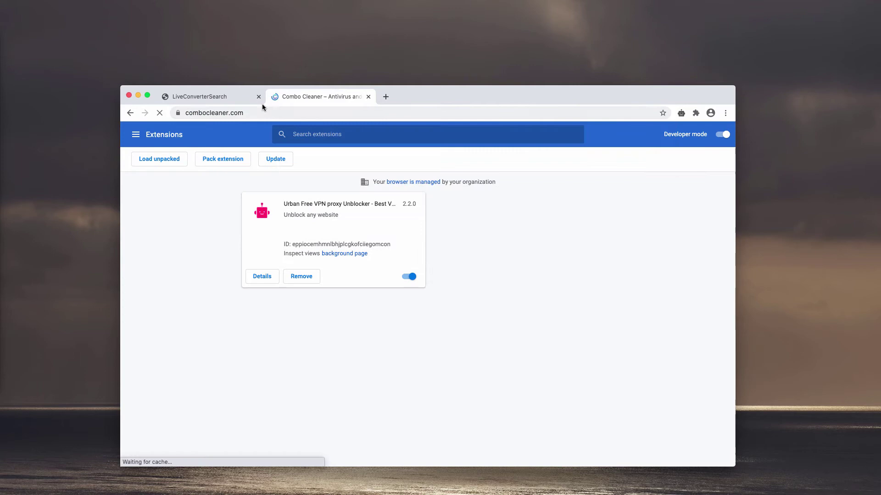
- Close the LiveConverterSearch tab and show the Combo Cleaner site's full web address
click(259, 98)
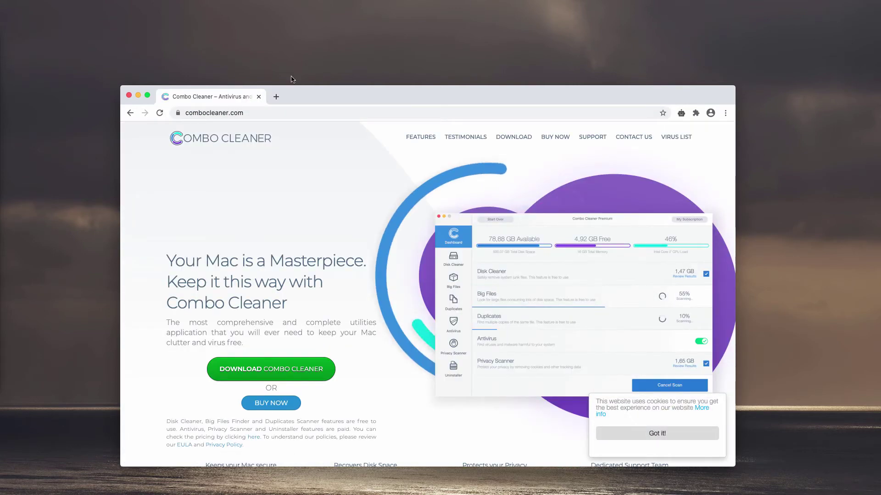
drag(477, 93, 475, 98)
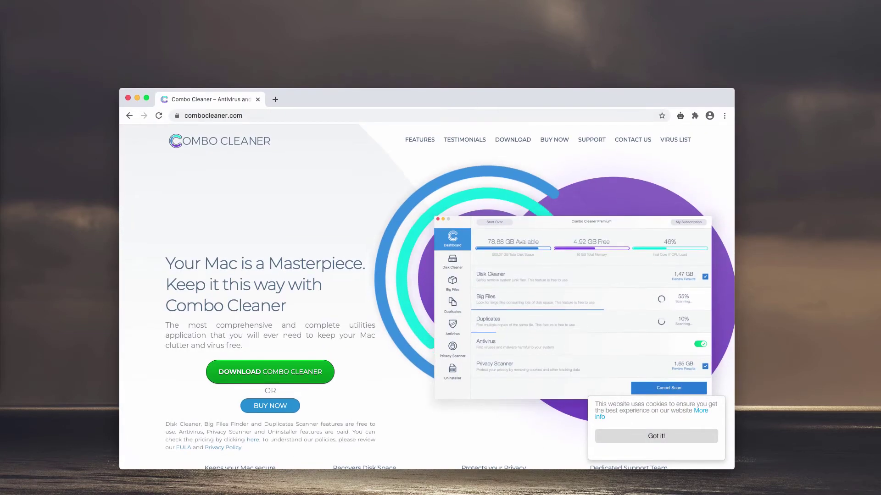
click(260, 115)
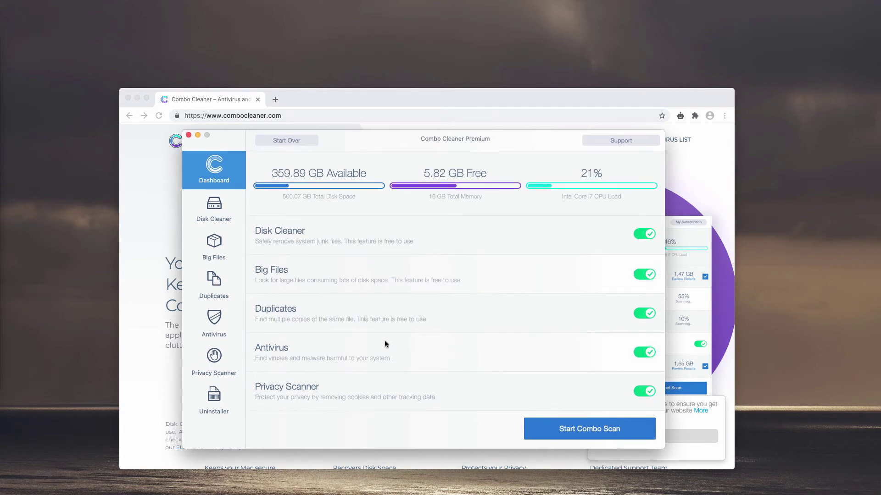
- Start the Combo Scan from the Combo Cleaner dashboard and let it finish
click(587, 428)
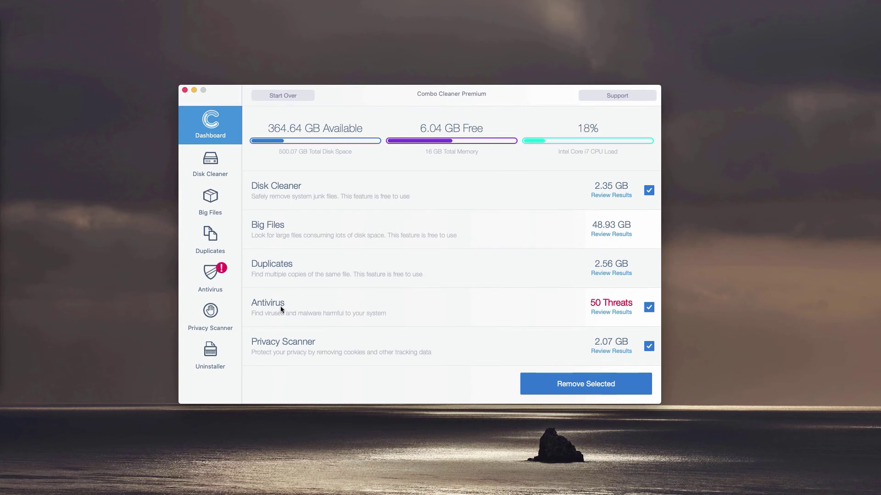
- Open the Antivirus review results and scroll through the detected adware threats
click(615, 313)
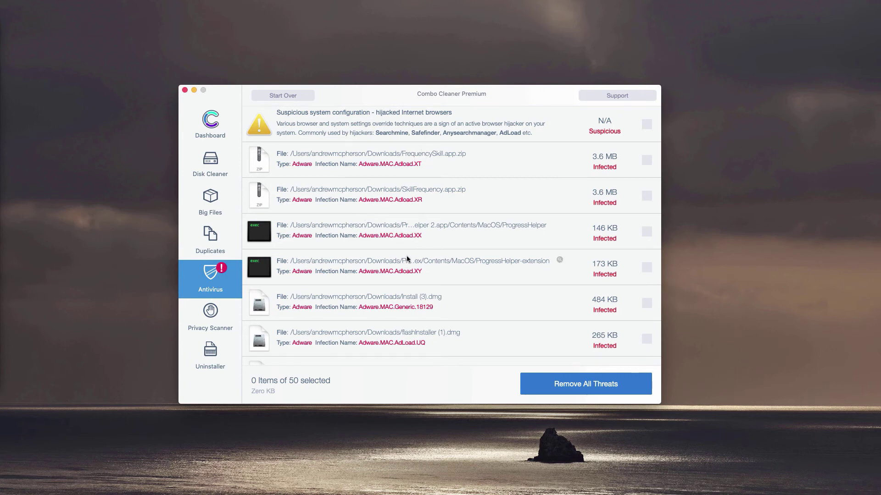
scroll(406, 255, down, 5)
scroll(411, 235, up, 5)
- Reveal FrequencySkill.app.zip in Downloads and move it to the Trash
click(560, 153)
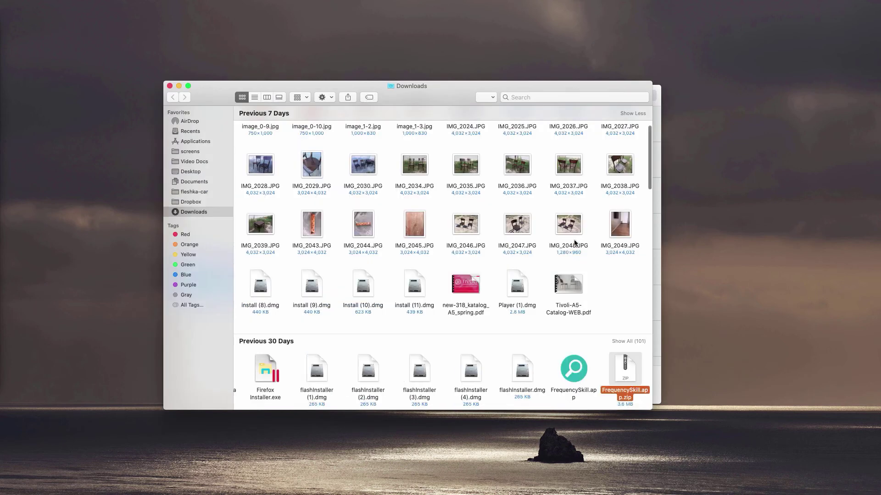
right_click(624, 372)
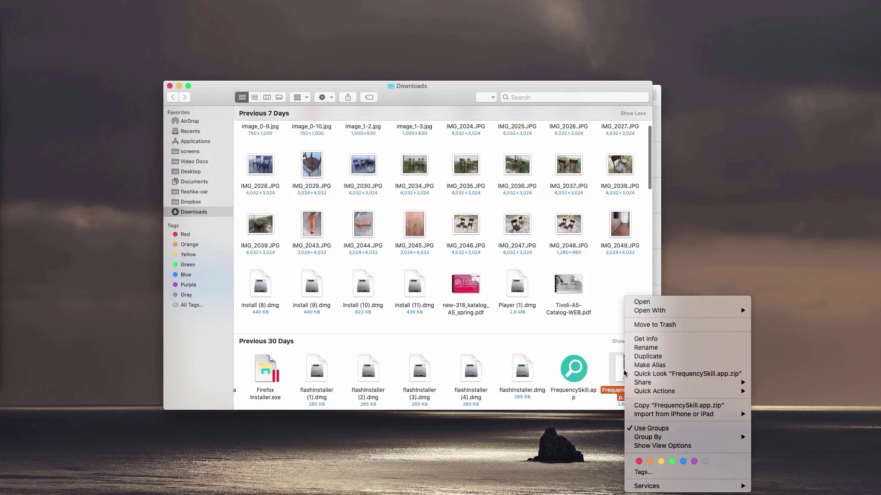
click(644, 324)
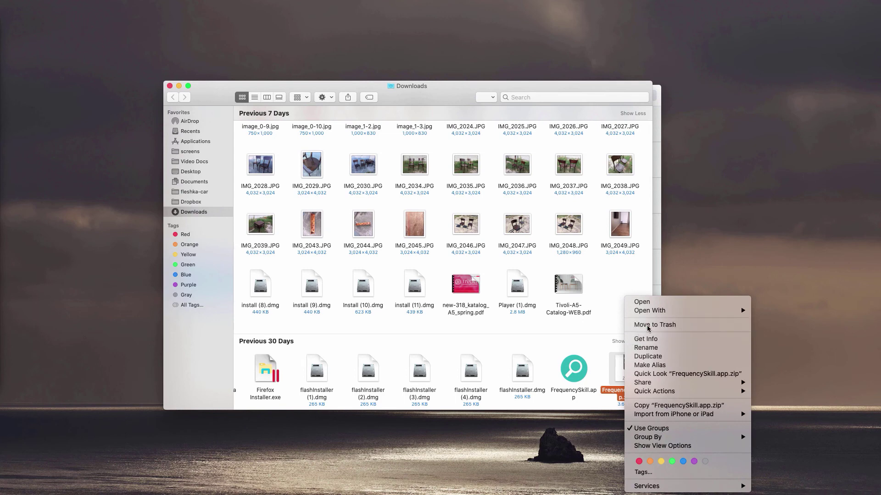
click(171, 84)
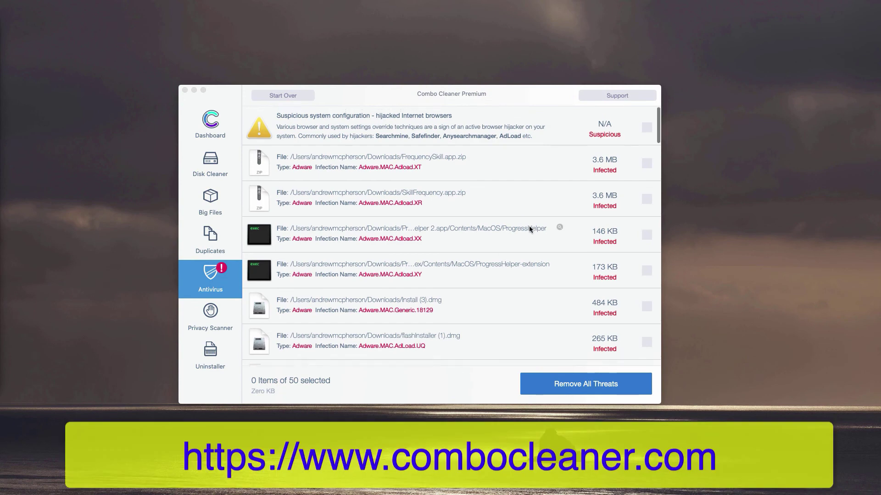
scroll(468, 186, down, 1)
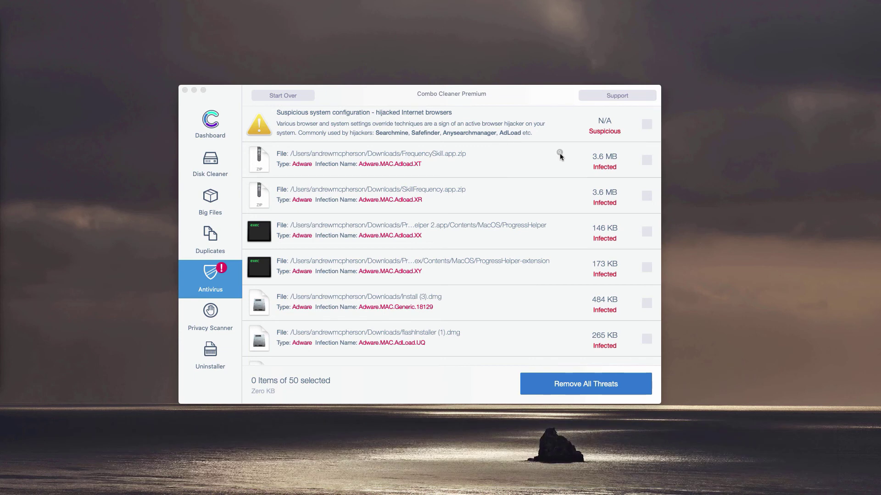
- Reveal SkillFrequency.app.zip in Downloads and move it to the Trash
click(560, 188)
right_click(602, 369)
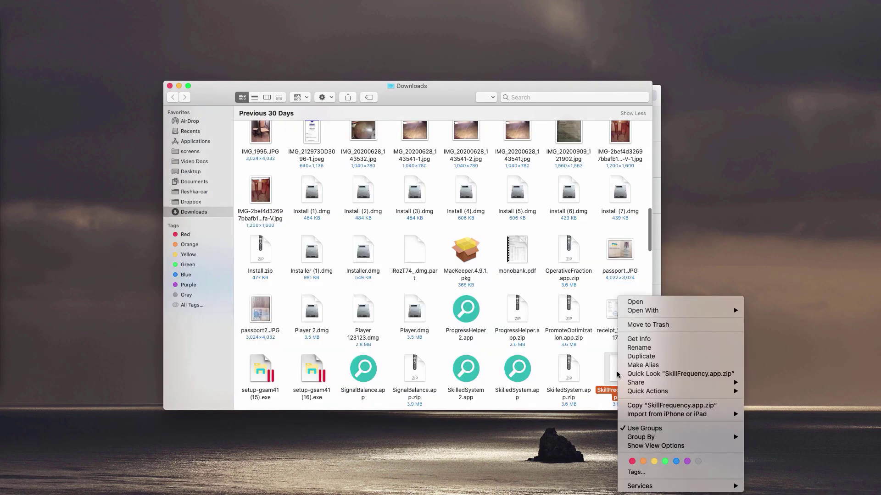
click(536, 288)
scroll(535, 288, down, 3)
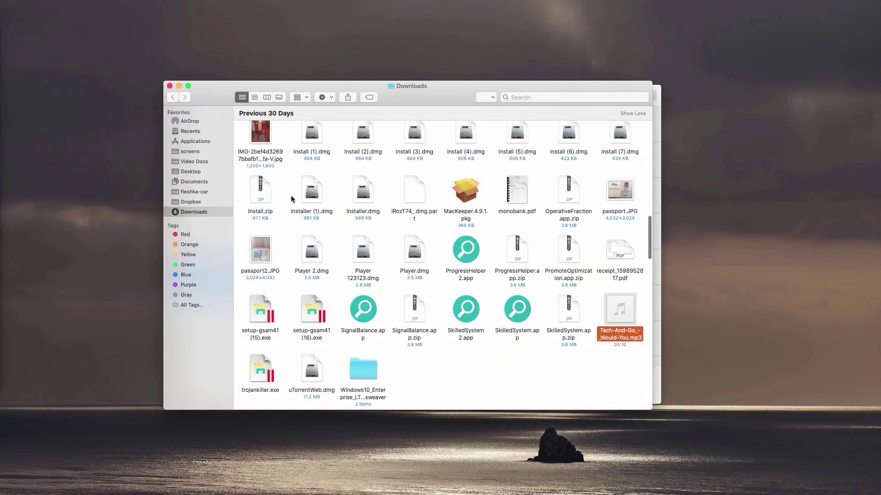
click(170, 86)
scroll(422, 289, down, 5)
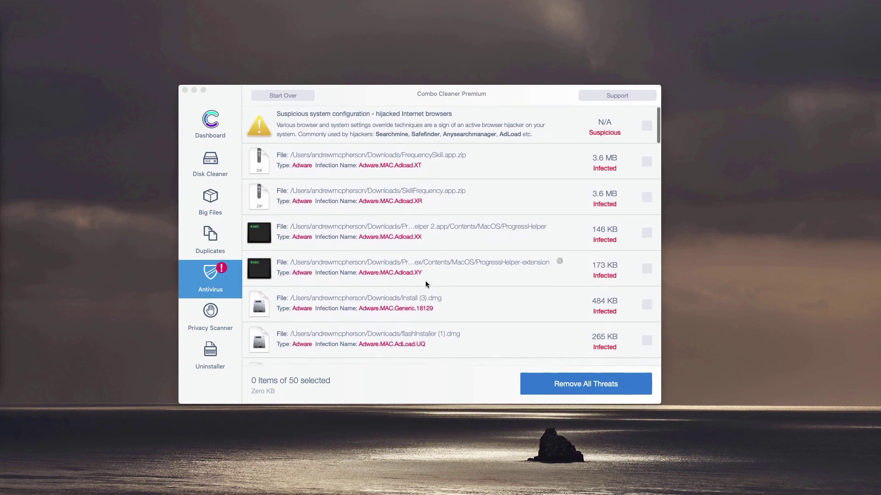
scroll(429, 236, up, 3)
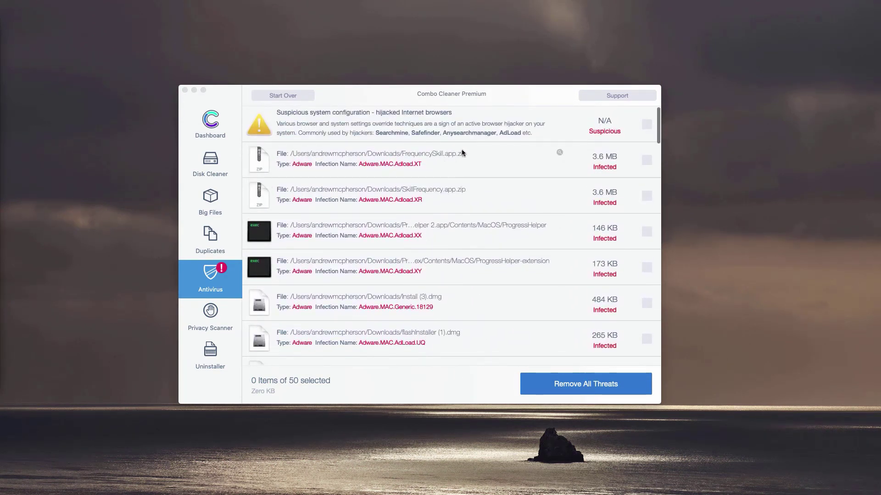
click(493, 98)
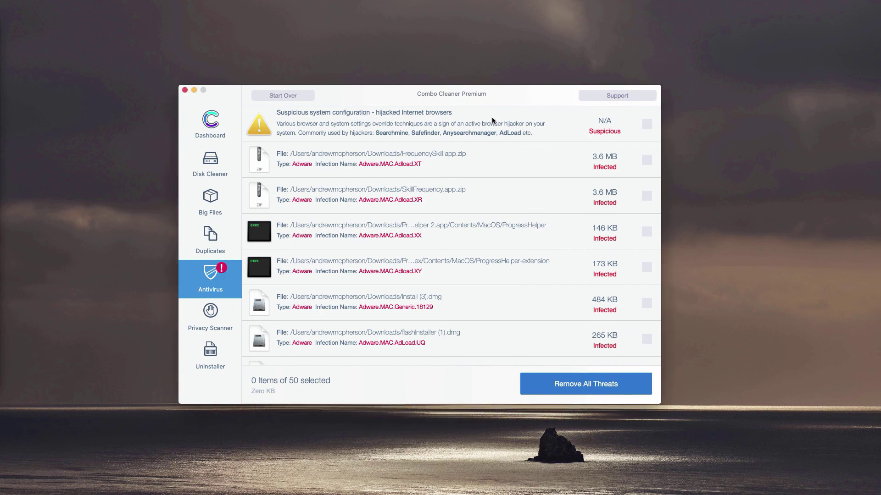
scroll(488, 152, up, 1)
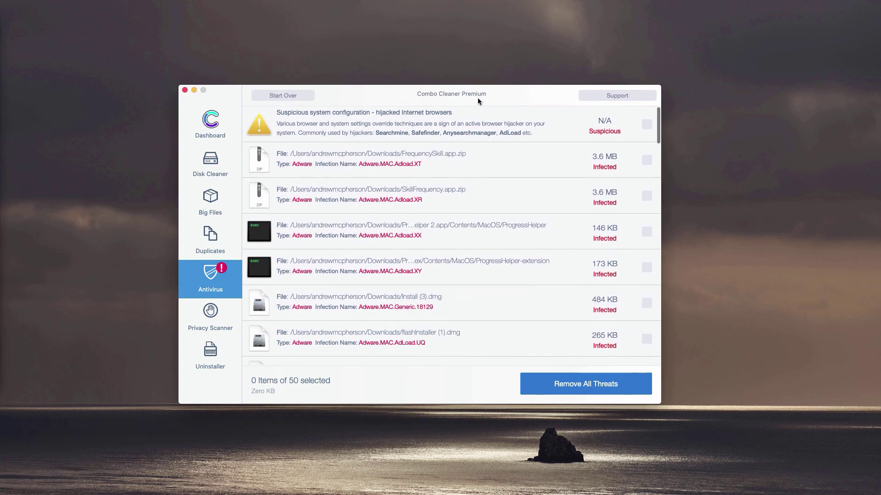